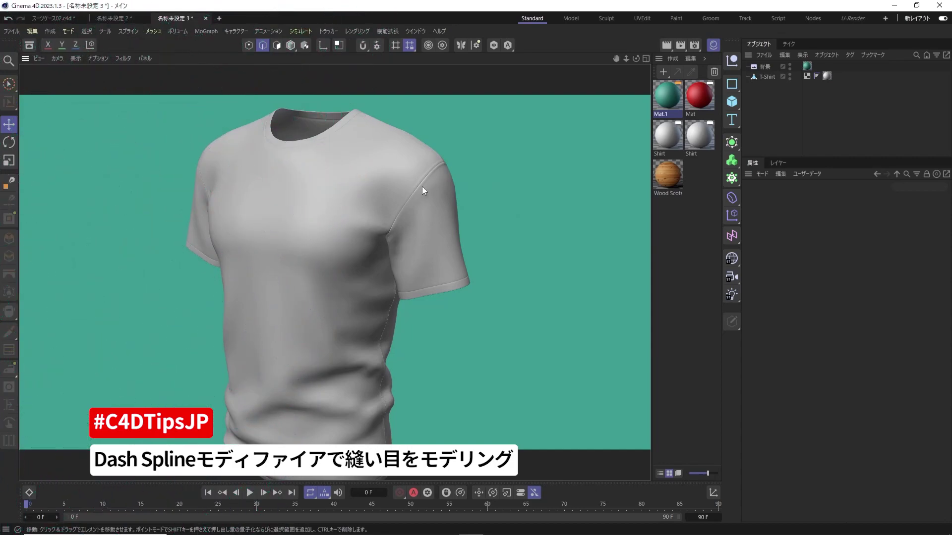
# Step: Zoom the viewport in on the shoulder seam and select the T-Shirt object
pyautogui.scroll(3, 422, 190)
pyautogui.scroll(5, 422, 190)
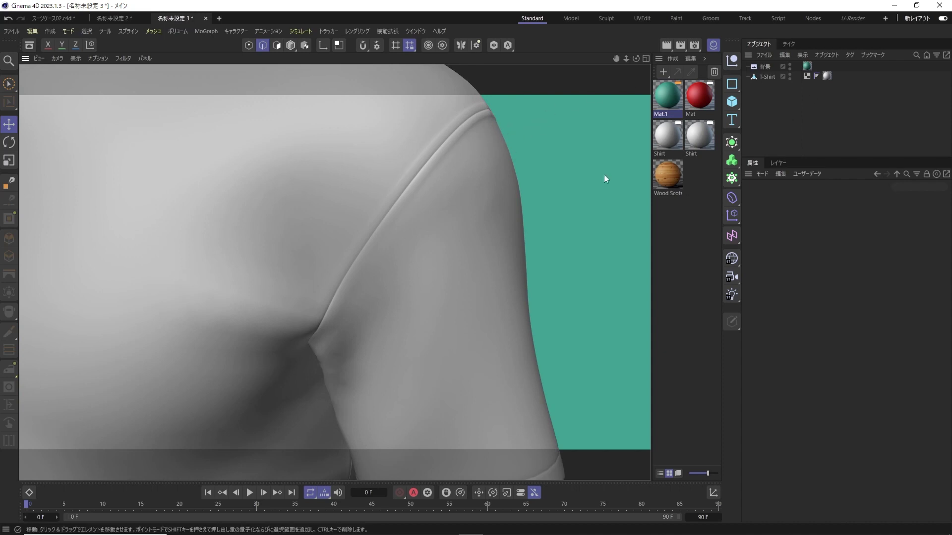
pyautogui.click(764, 75)
# Step: Select the shoulder seam edge loop on T-Shirt and convert it with Mesh > Edge to Spline
pyautogui.click(290, 46)
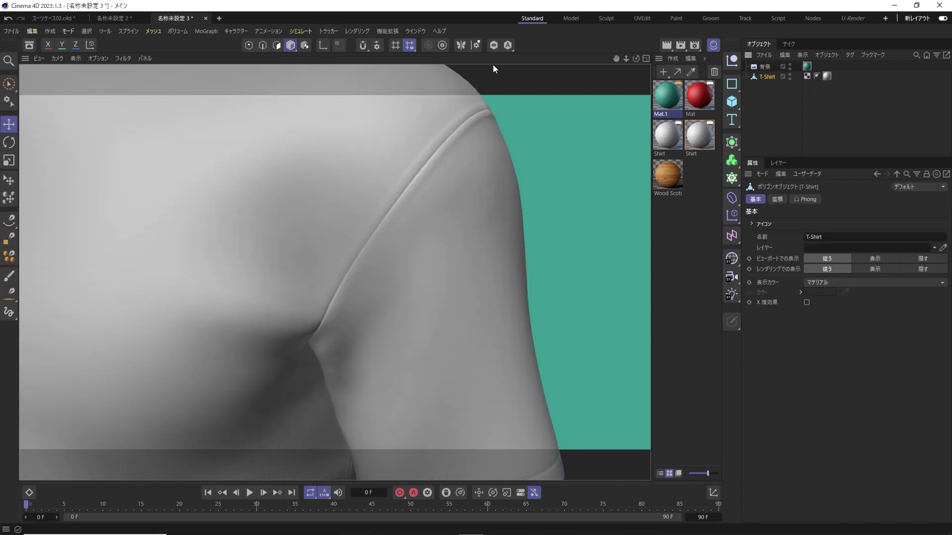
pyautogui.click(754, 105)
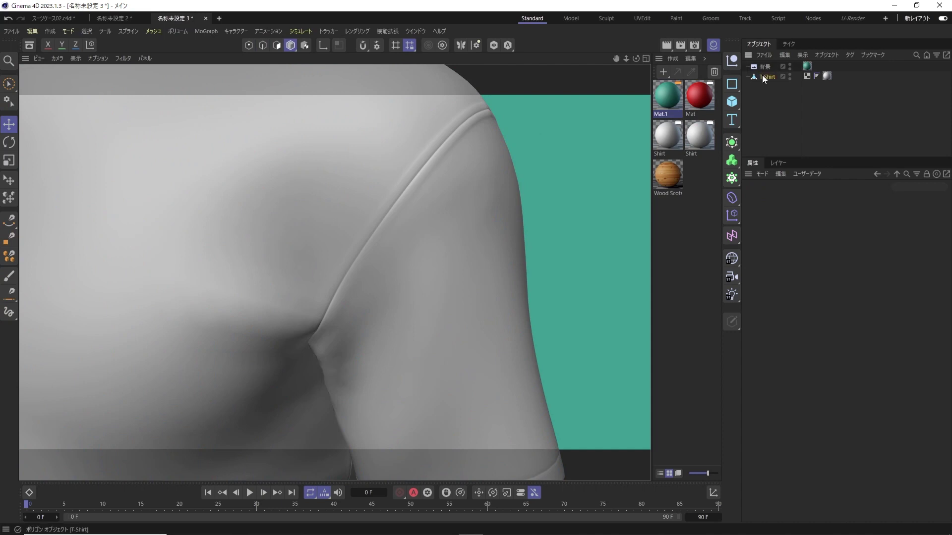
pyautogui.click(767, 77)
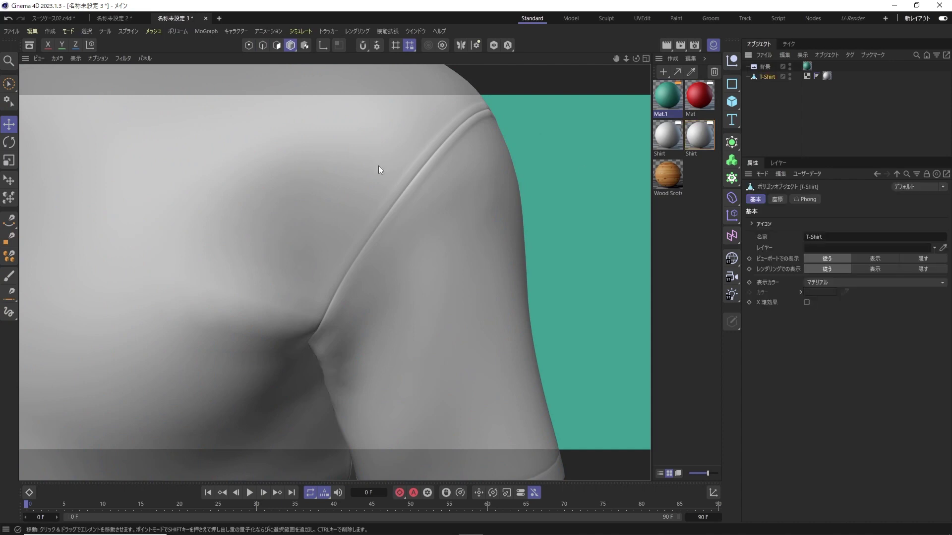
pyautogui.click(262, 46)
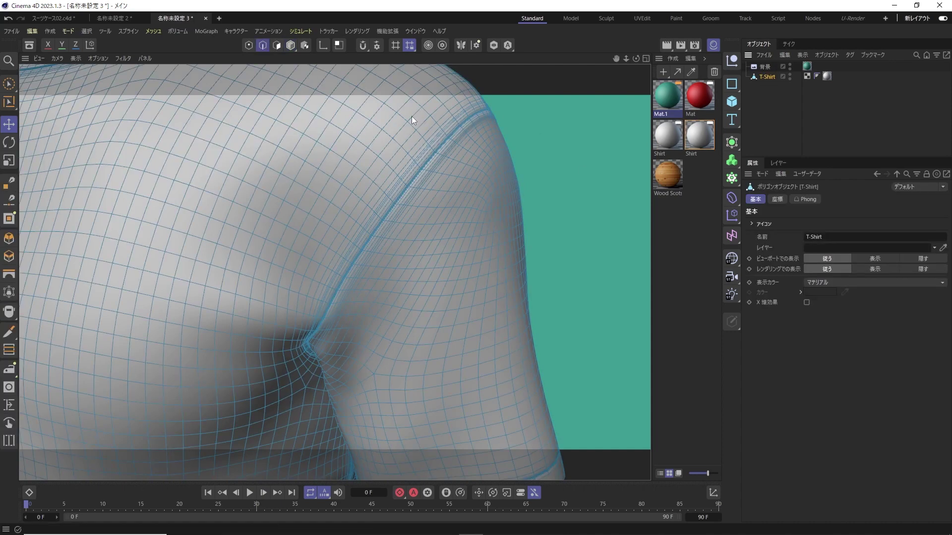
pyautogui.doubleClick(445, 150)
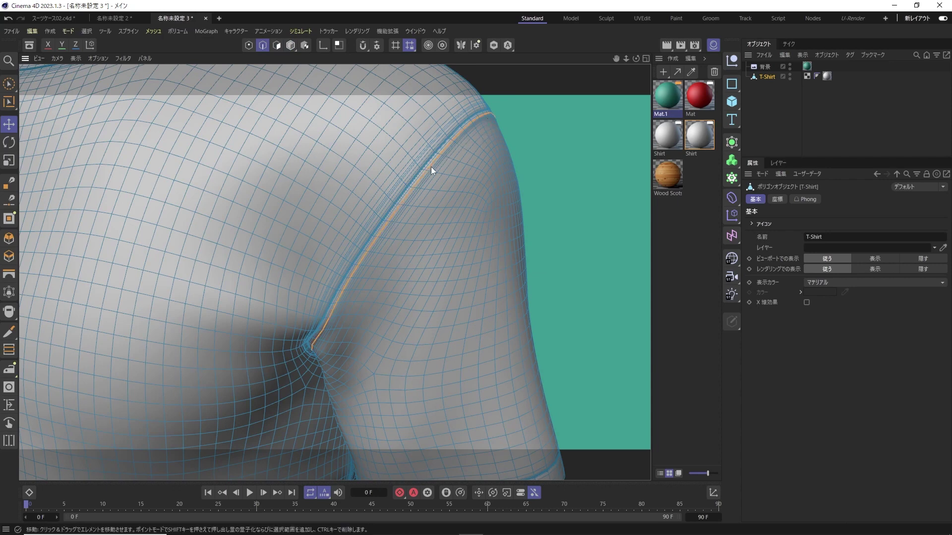
pyautogui.click(150, 29)
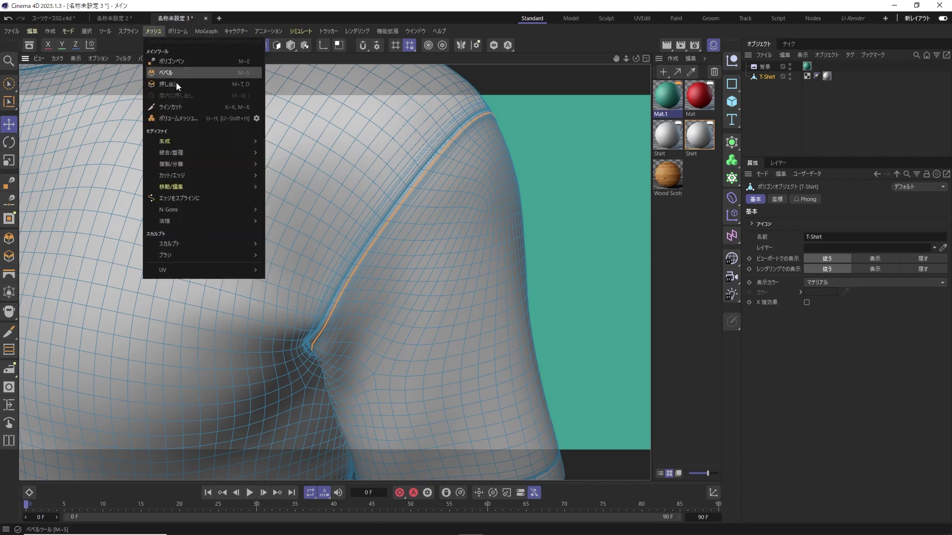
pyautogui.click(197, 198)
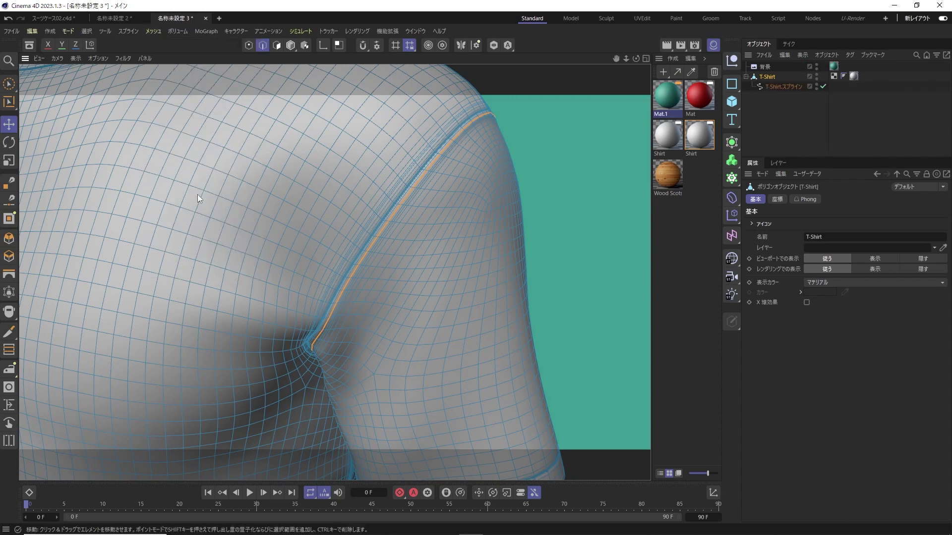
# Step: Select the seam spline, turn off Geometry Only in the viewport filter, and open the Asset Browser
pyautogui.click(793, 86)
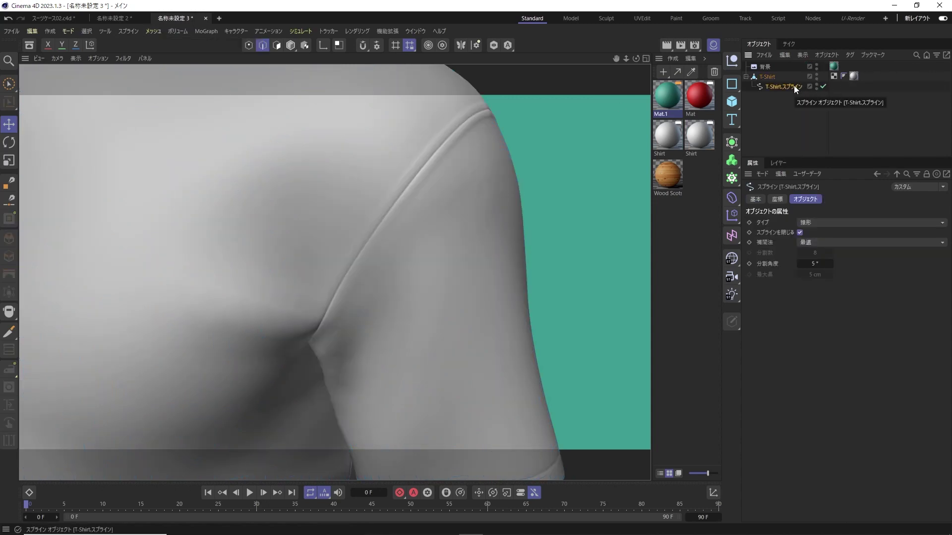
pyautogui.click(122, 59)
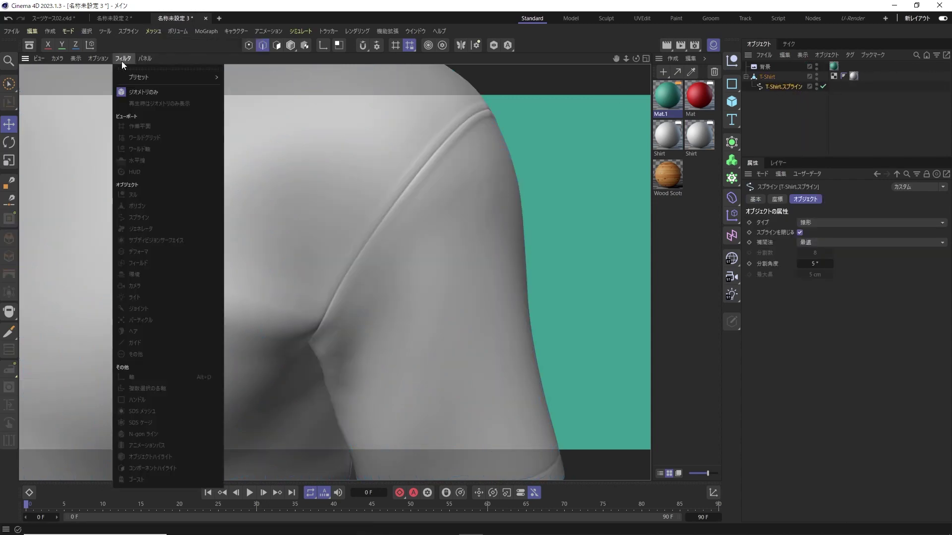
pyautogui.click(129, 90)
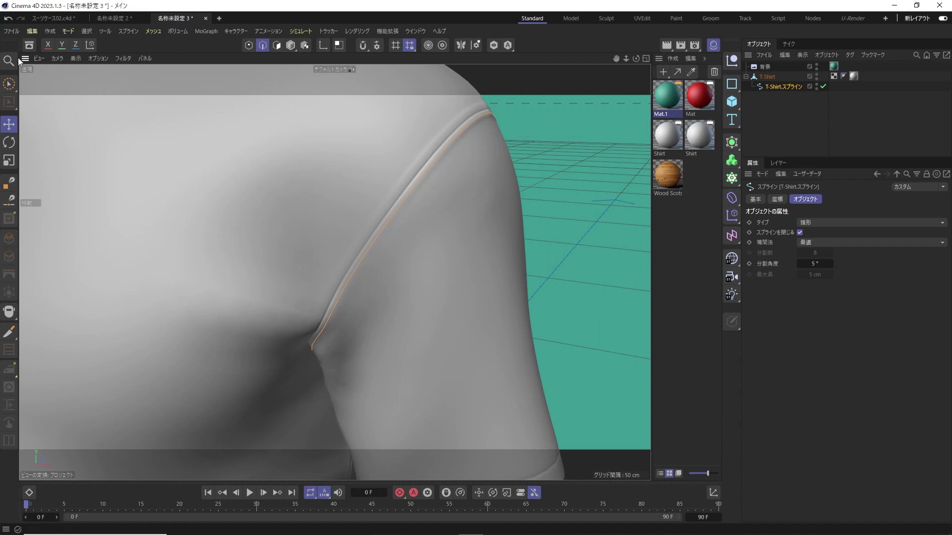
pyautogui.click(30, 44)
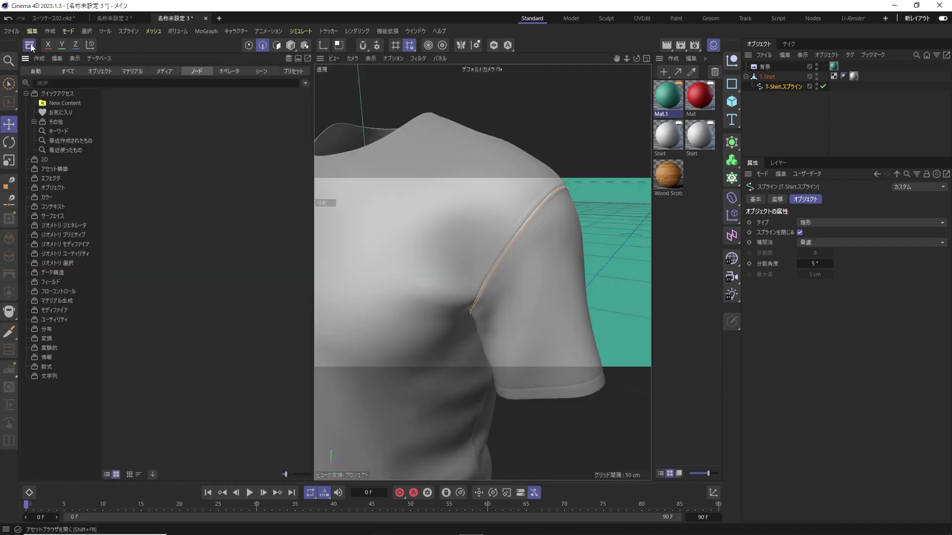
# Step: Search 'dash', drop Dash Spline onto T-Shirt.スプライン, then close the Asset Browser
pyautogui.click(147, 84)
pyautogui.write('da')
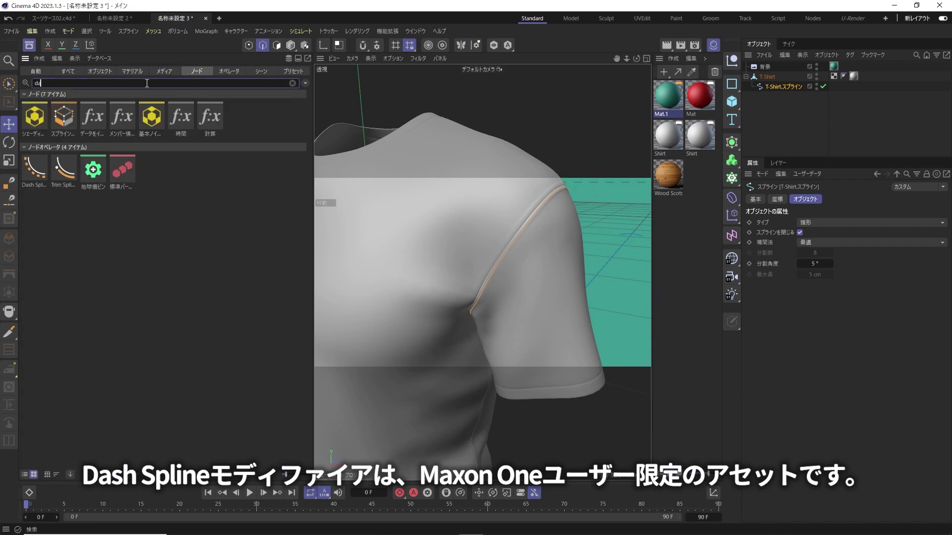
pyautogui.write('sh')
pyautogui.moveTo(34, 117); pyautogui.dragTo(776, 89)
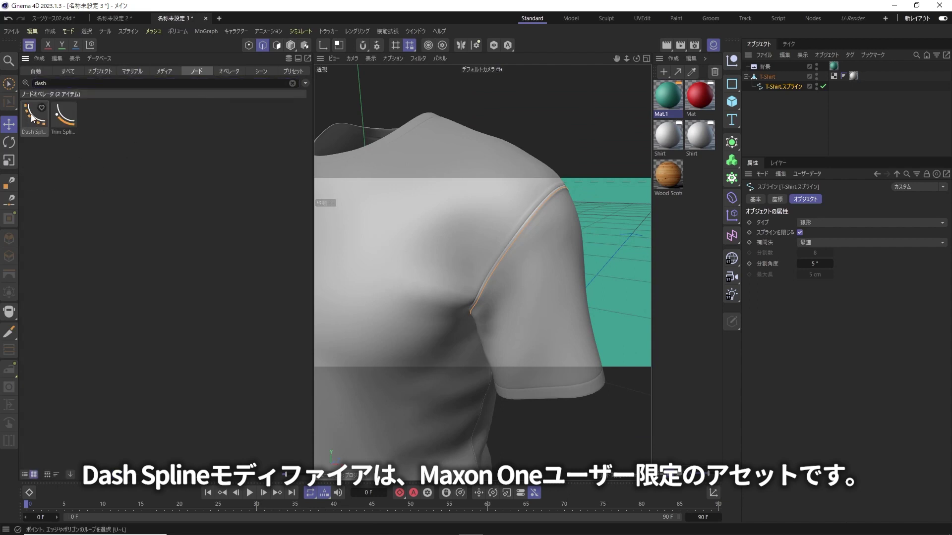
pyautogui.scroll(2, 545, 206)
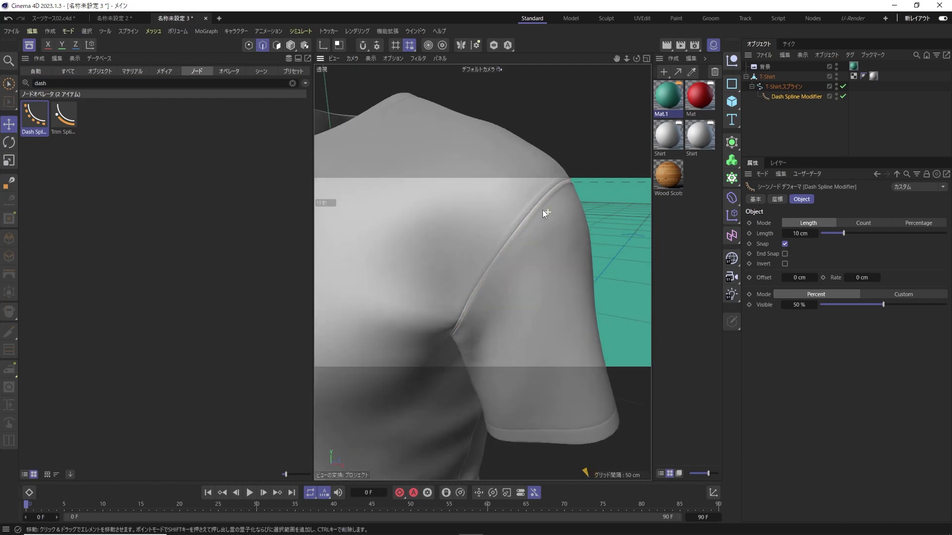
pyautogui.scroll(5, 543, 206)
pyautogui.click(29, 45)
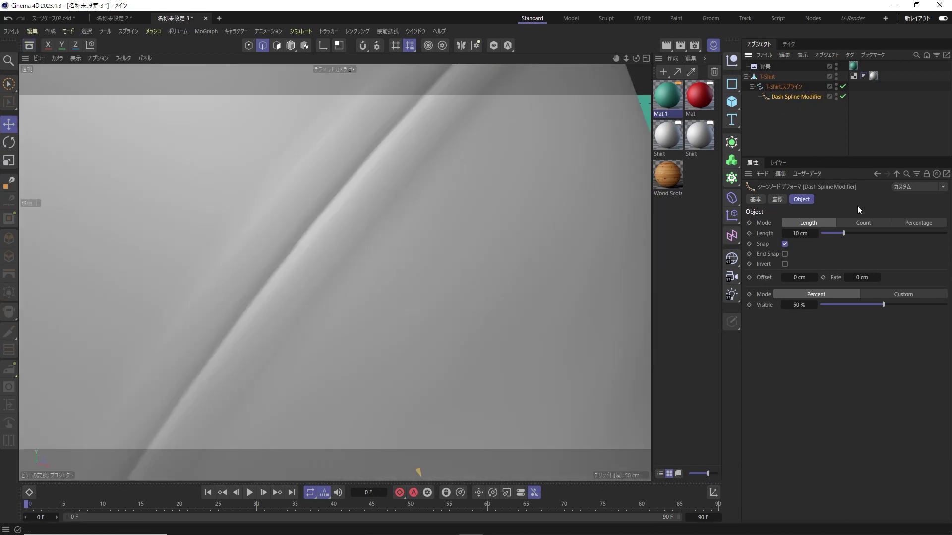
# Step: Shorten the dash length to 2.4 cm and switch the Dash Spline Modifier to Count mode (186)
pyautogui.moveTo(854, 233); pyautogui.dragTo(824, 236)
pyautogui.click(854, 222)
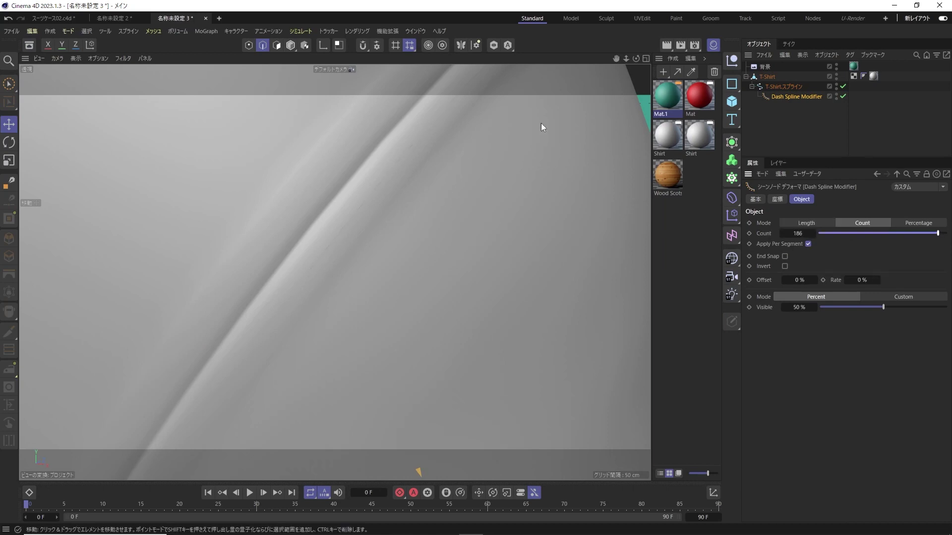
pyautogui.click(780, 86)
# Step: Set the seam spline's Display Color to a custom pure red (R255 G0 B0)
pyautogui.click(757, 200)
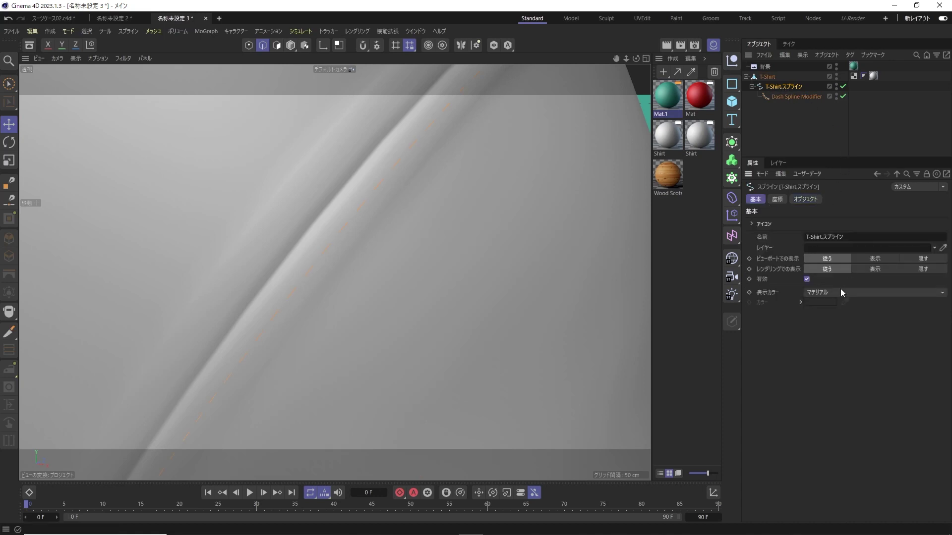
pyautogui.click(824, 293)
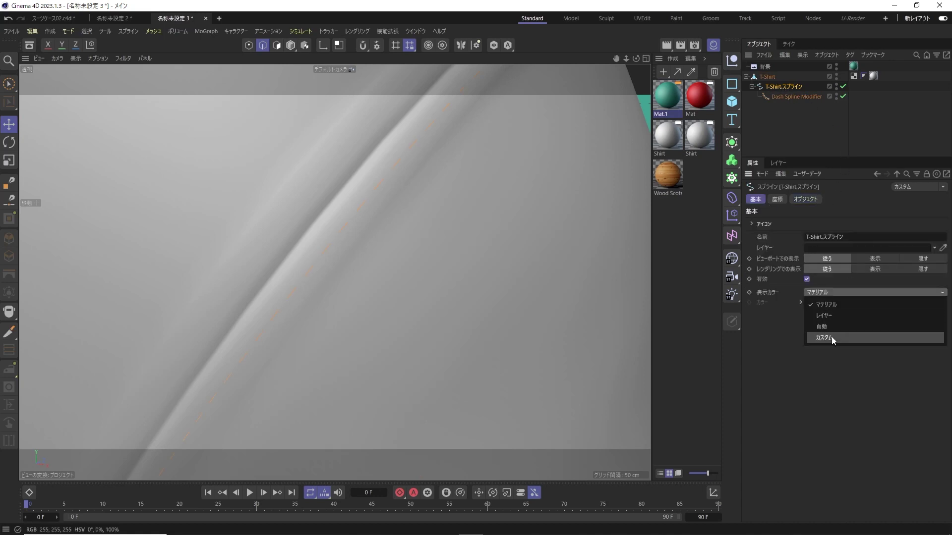
pyautogui.click(831, 337)
pyautogui.click(820, 302)
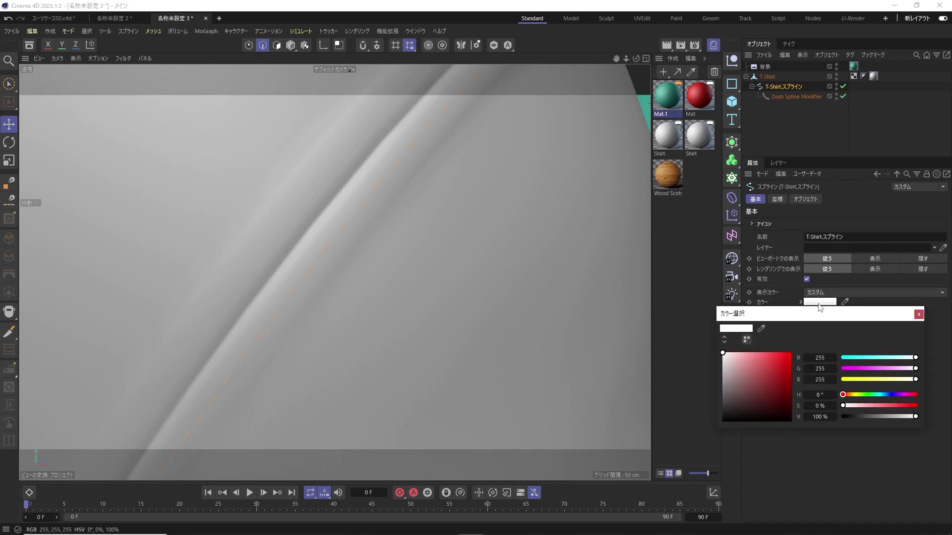
pyautogui.click(791, 353)
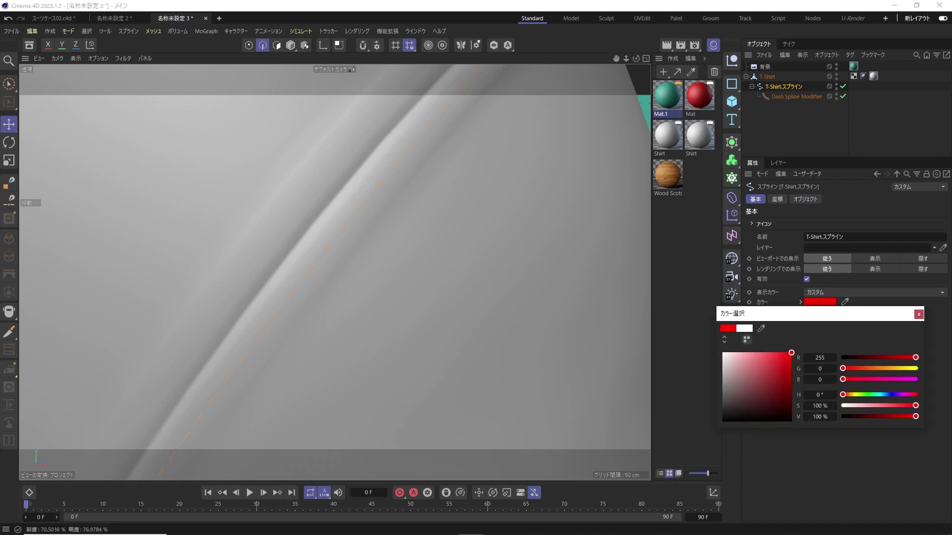
pyautogui.click(919, 314)
pyautogui.click(565, 157)
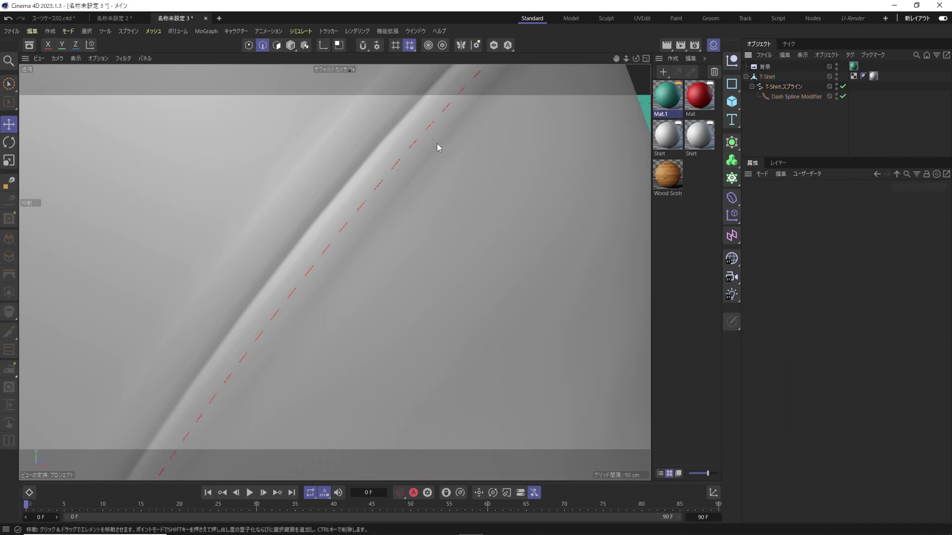
# Step: Push the Dash Spline Modifier's Count slider to its maximum of about 195
pyautogui.click(796, 97)
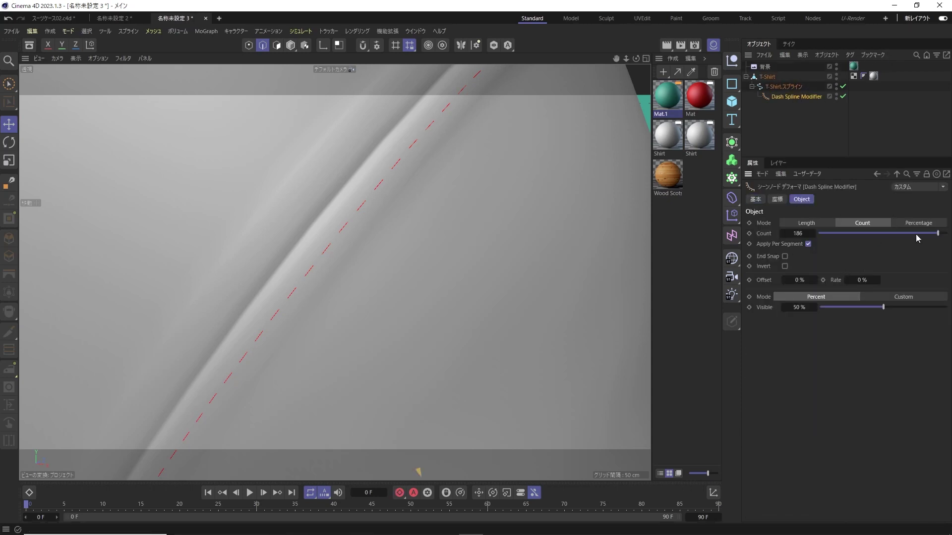
pyautogui.moveTo(937, 233)
pyautogui.mouseDown()
pyautogui.moveTo(866, 240)
pyautogui.moveTo(936, 233)
pyautogui.mouseUp()
pyautogui.scroll(-2, 561, 245)
pyautogui.scroll(-2, 552, 242)
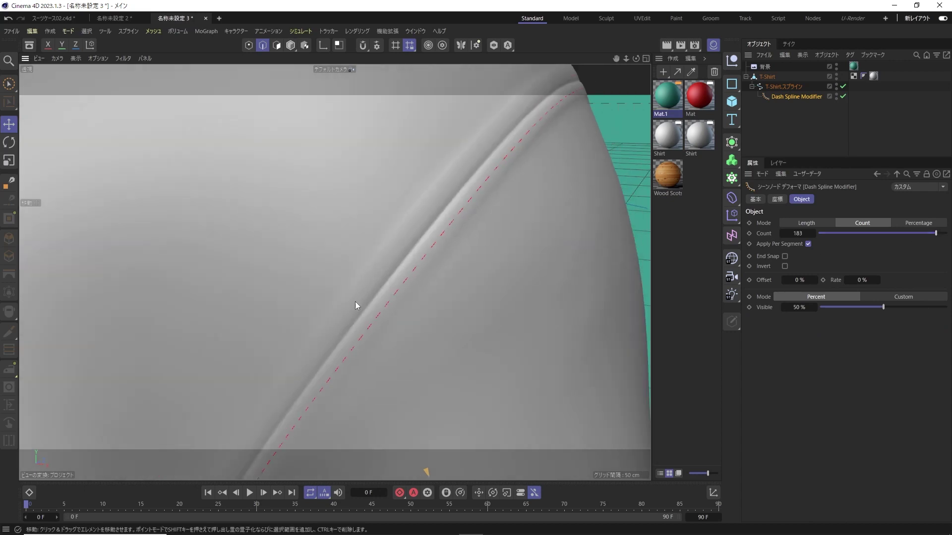
pyautogui.moveTo(935, 233); pyautogui.dragTo(944, 236)
# Step: Add a Circle spline with a 0.1 cm radius
pyautogui.click(732, 83)
pyautogui.click(824, 97)
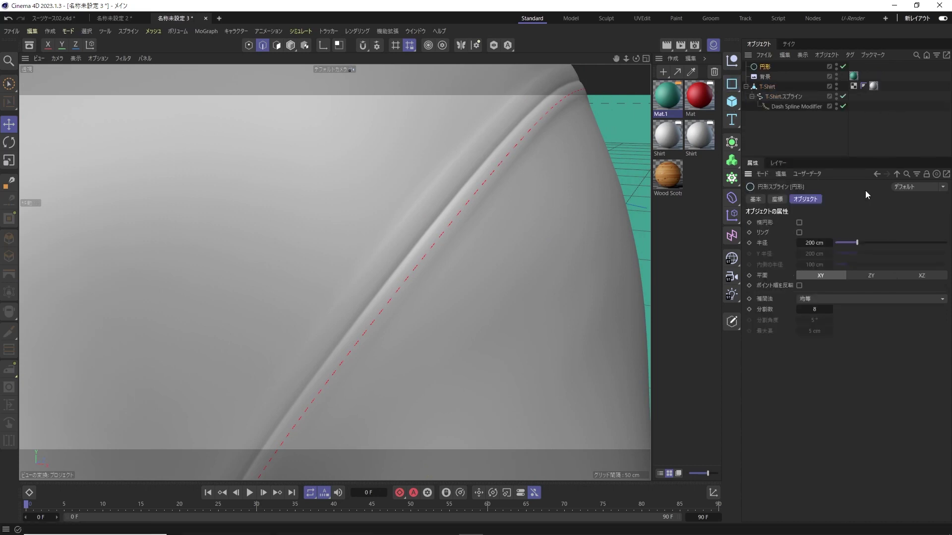
pyautogui.click(814, 243)
pyautogui.write('0.1')
pyautogui.press('Return')
# Step: Add a Sweep and nest the Circle and the T-Shirt spline under it
pyautogui.click(731, 143)
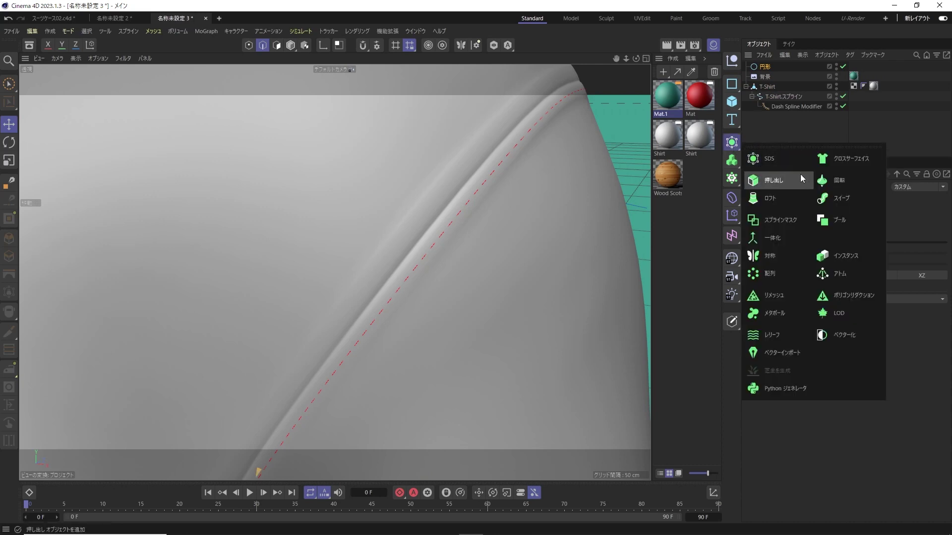
pyautogui.click(842, 204)
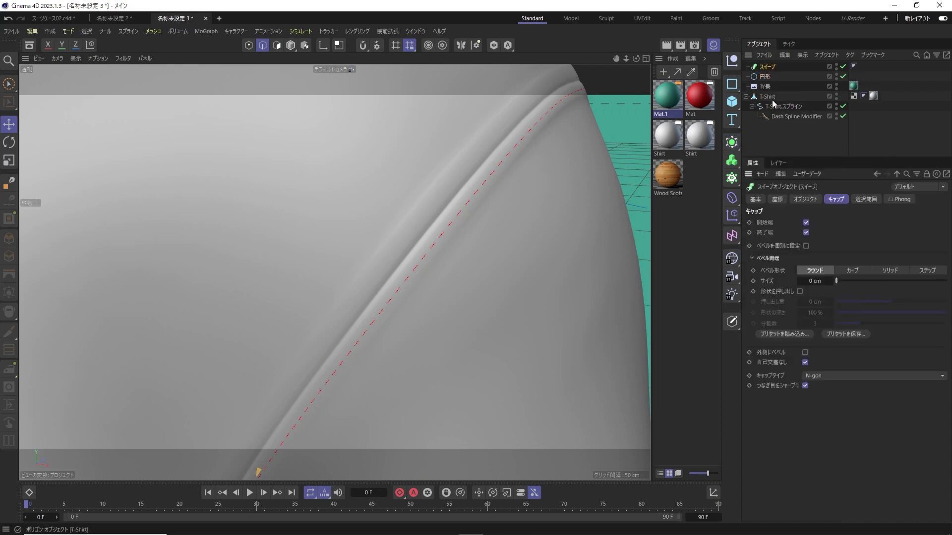
pyautogui.moveTo(775, 116); pyautogui.dragTo(777, 82)
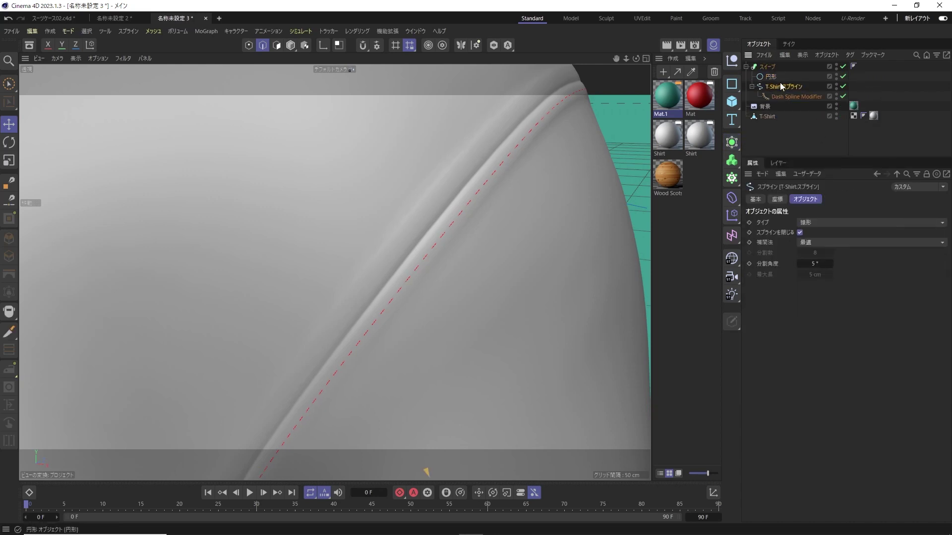
# Step: Reduce the Circle profile radius to 0.03 cm to thin the stitches
pyautogui.click(771, 77)
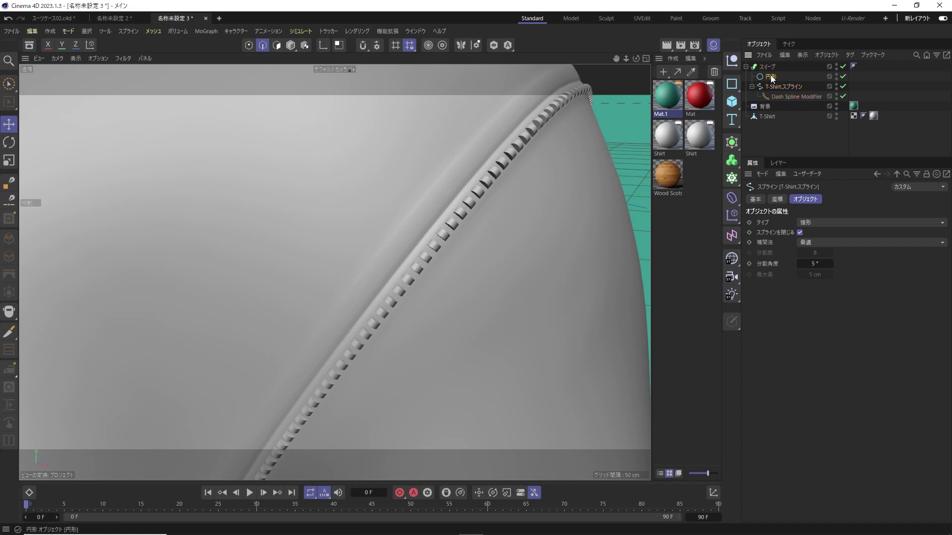
pyautogui.doubleClick(816, 243)
pyautogui.write('0')
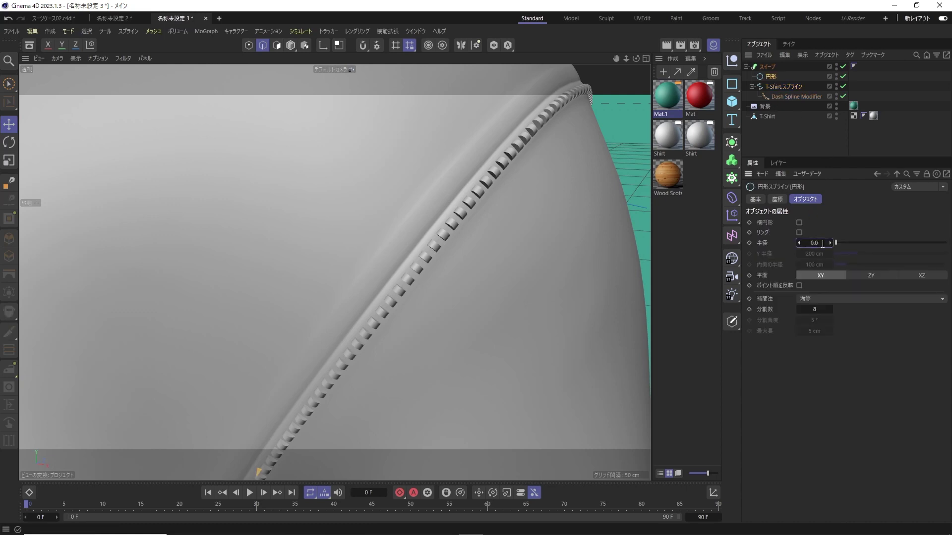
pyautogui.write('5')
pyautogui.press('Return')
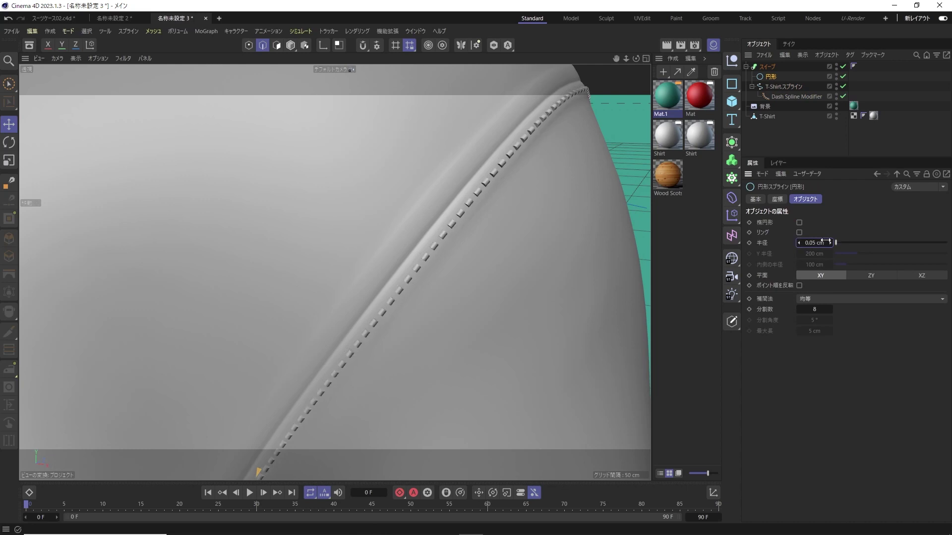
pyautogui.write('0.03')
pyautogui.press('Return')
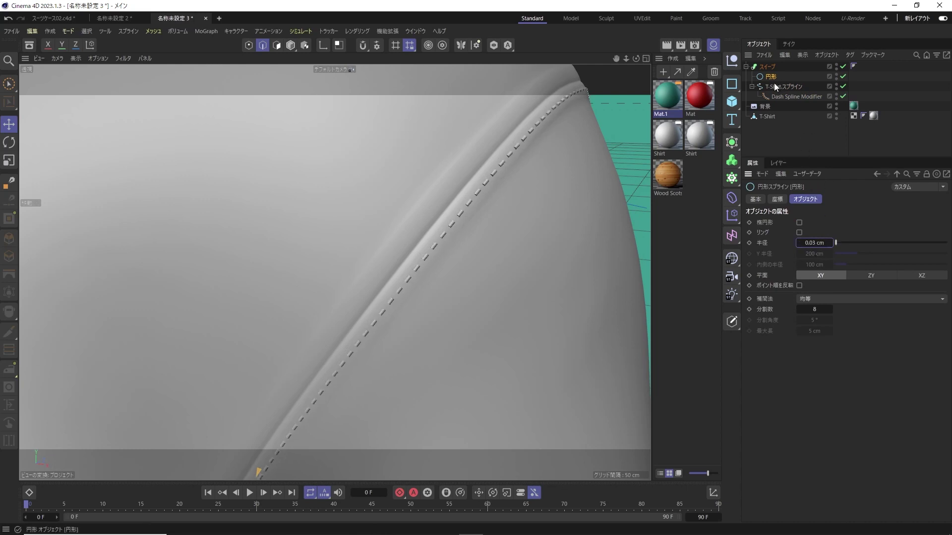
# Step: Give the Sweep caps a 40.67 cm round bevel and apply the red Mat material
pyautogui.click(767, 66)
pyautogui.click(836, 199)
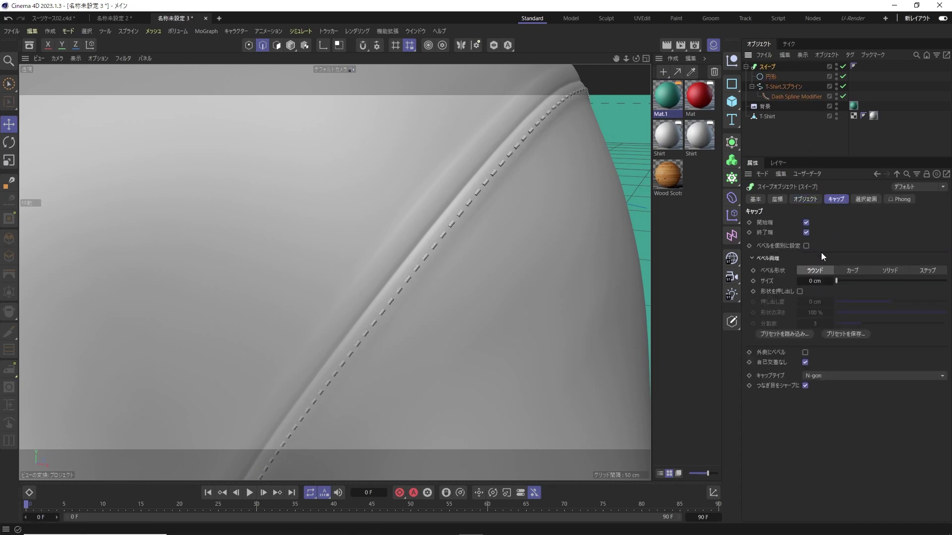
pyautogui.moveTo(837, 281); pyautogui.dragTo(881, 281)
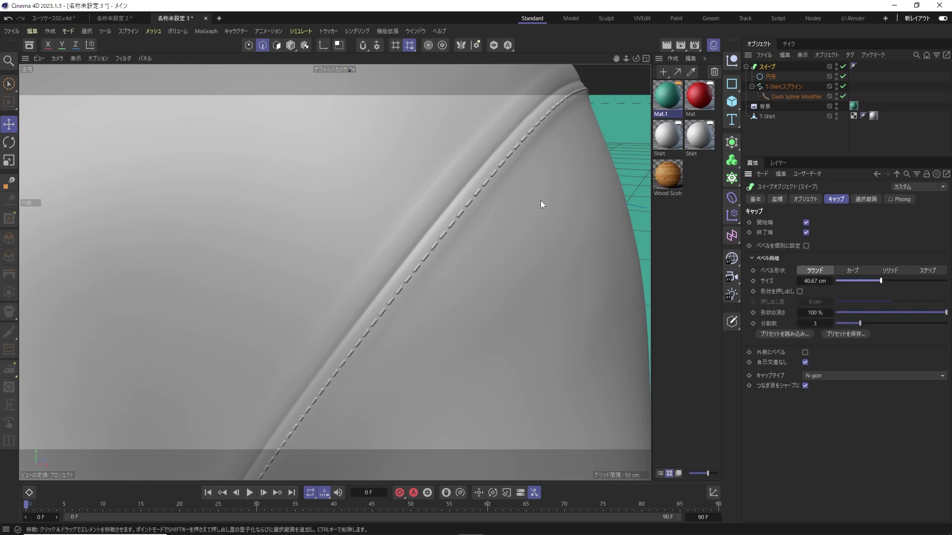
pyautogui.moveTo(761, 99); pyautogui.dragTo(776, 68)
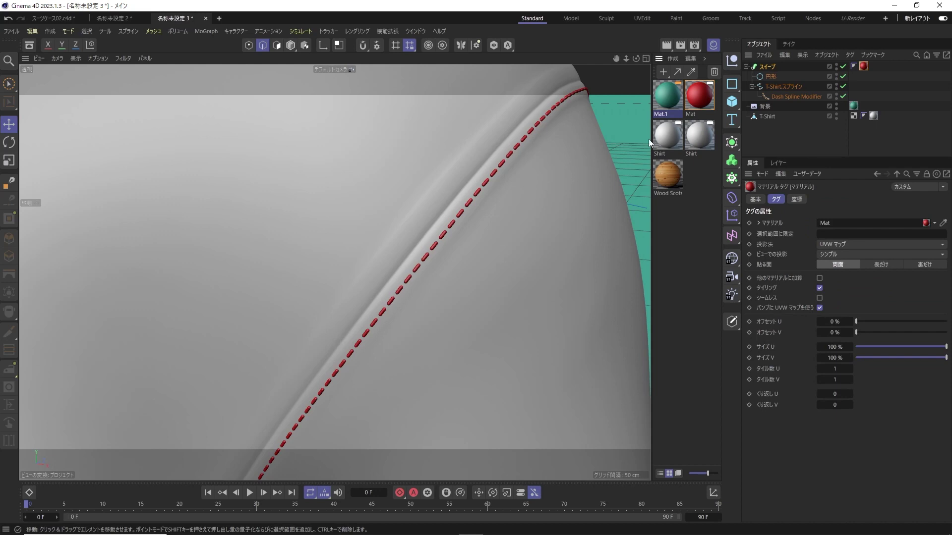
# Step: Set the Dash Spline Modifier count to 200 and use a Custom Dash.1–Dash.6 pattern
pyautogui.click(792, 95)
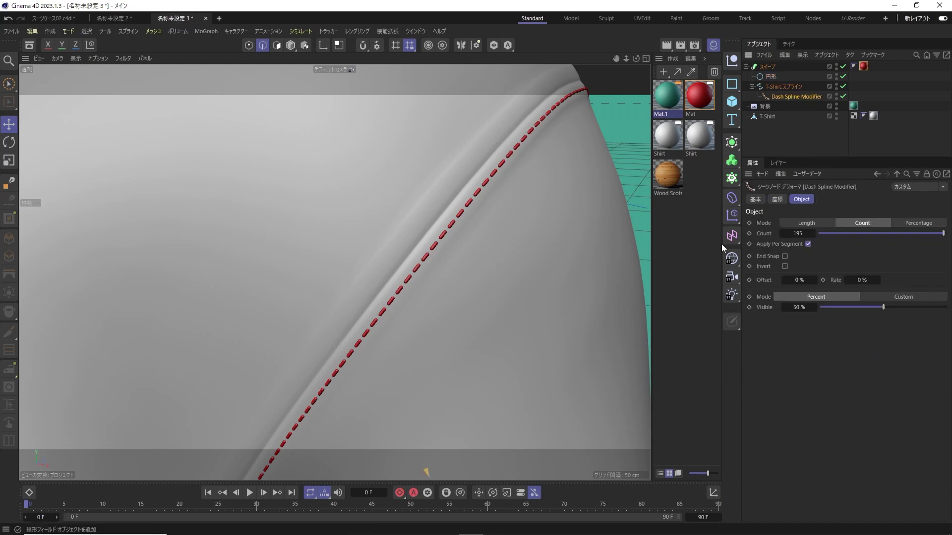
pyautogui.moveTo(925, 233)
pyautogui.mouseDown()
pyautogui.moveTo(841, 235)
pyautogui.moveTo(946, 237)
pyautogui.mouseUp()
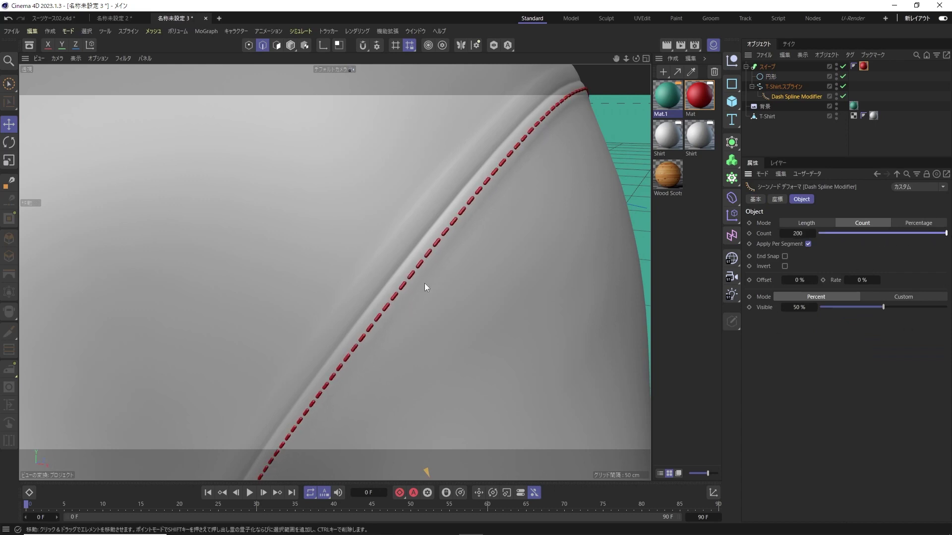
pyautogui.moveTo(883, 307); pyautogui.dragTo(850, 308)
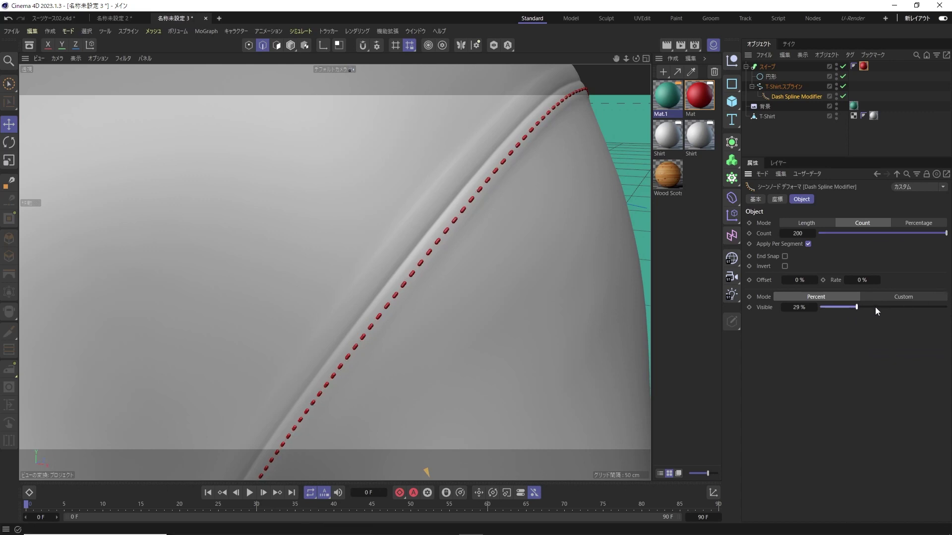
pyautogui.click(883, 297)
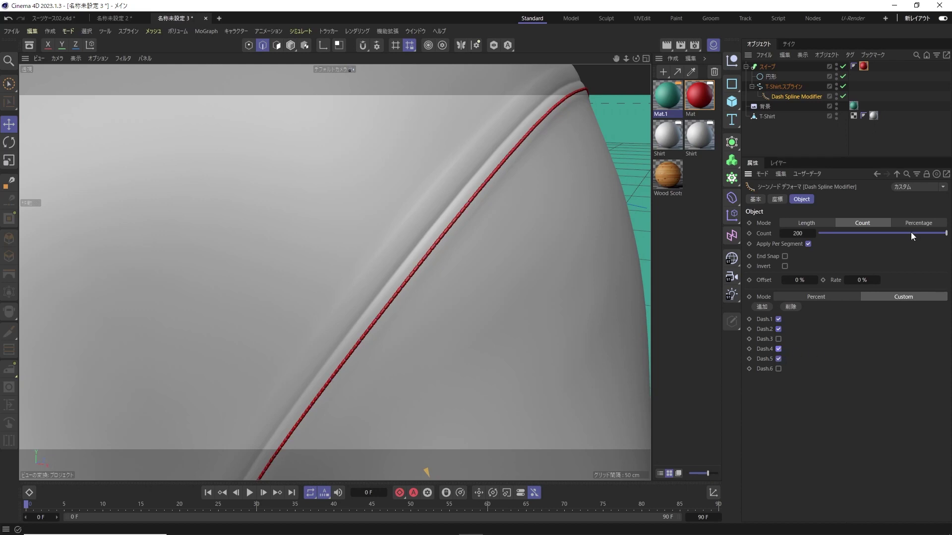
# Step: Set the dash count to 76 and use seven dashes with Dash.1, 4, 5 and 6 enabled
pyautogui.moveTo(911, 233); pyautogui.dragTo(867, 240)
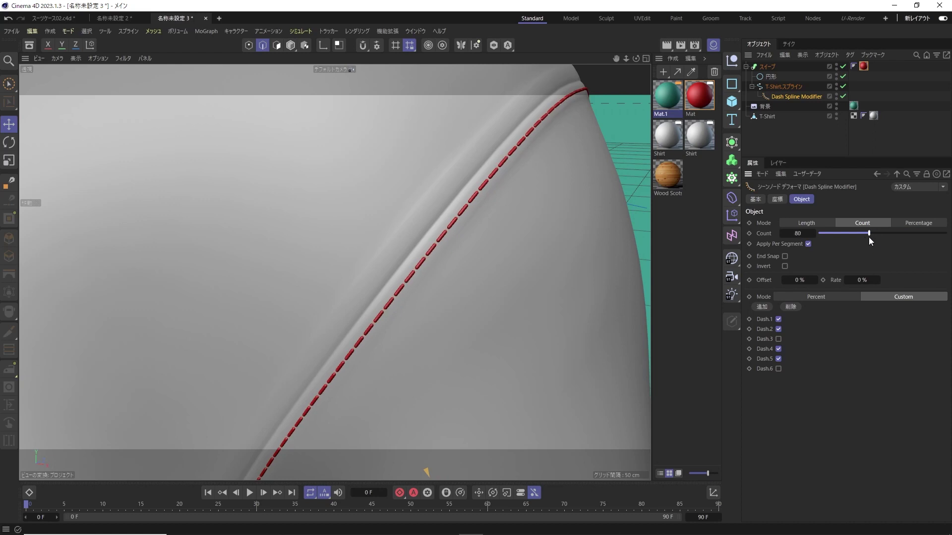
pyautogui.click(777, 349)
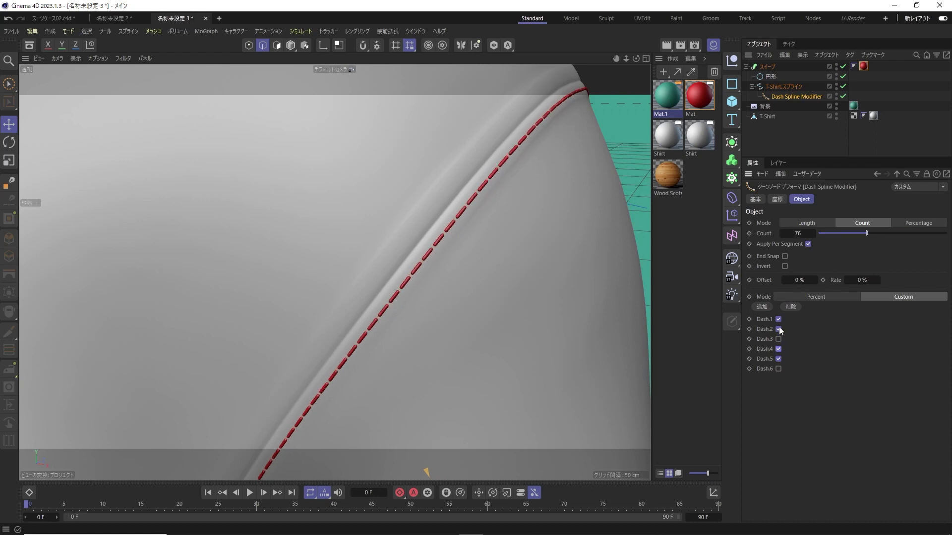
pyautogui.click(779, 328)
pyautogui.click(762, 307)
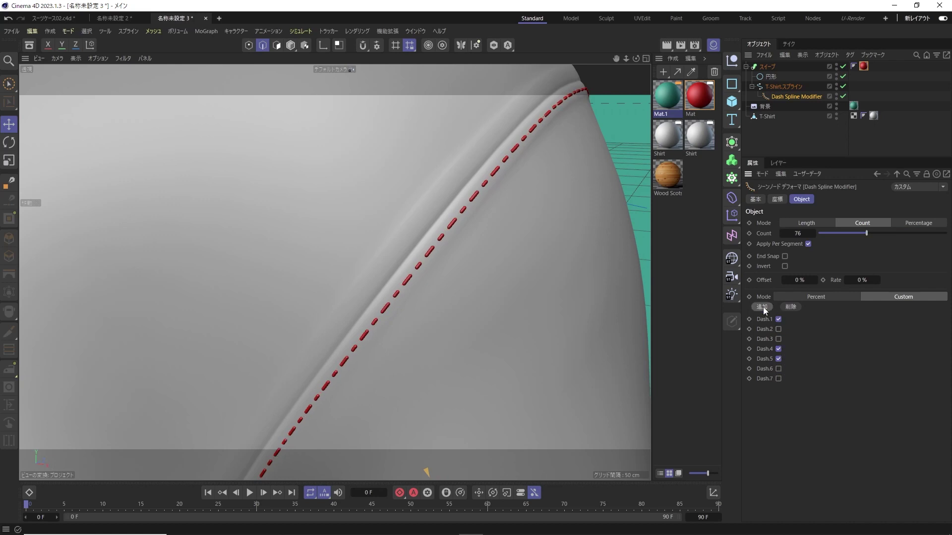
pyautogui.click(778, 368)
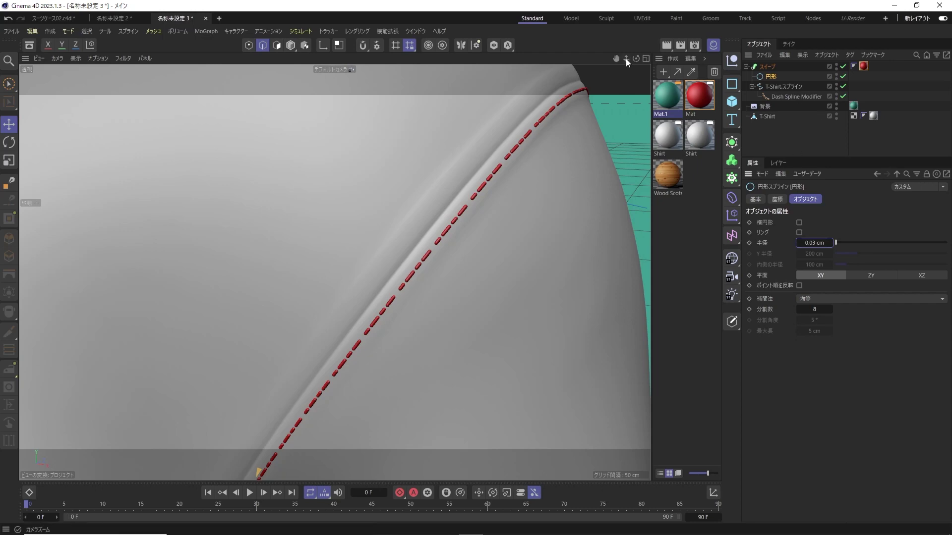
# Step: Zoom out and orbit to view the red dashed stitching along the whole shoulder seam
pyautogui.moveTo(625, 59); pyautogui.dragTo(555, 65)
pyautogui.moveTo(626, 58); pyautogui.dragTo(516, 69)
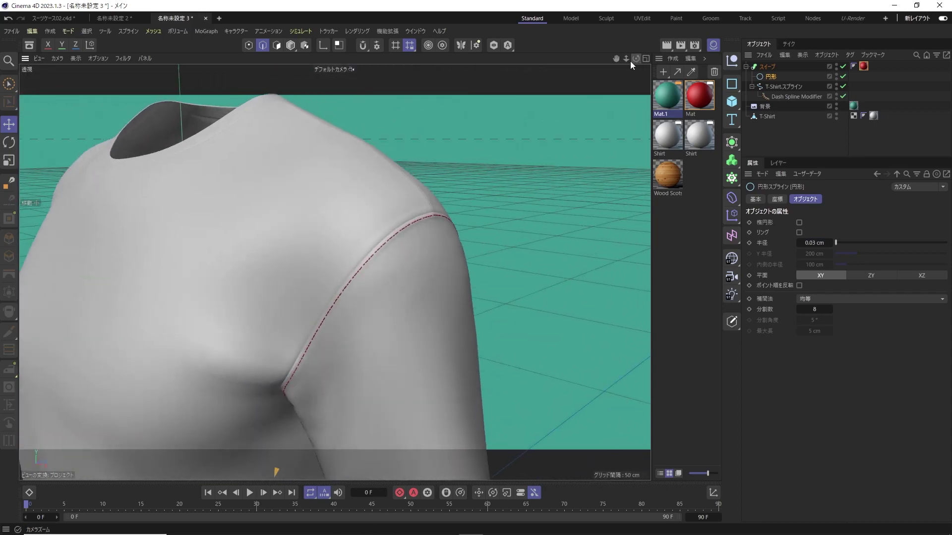
pyautogui.moveTo(626, 59); pyautogui.dragTo(694, 60)
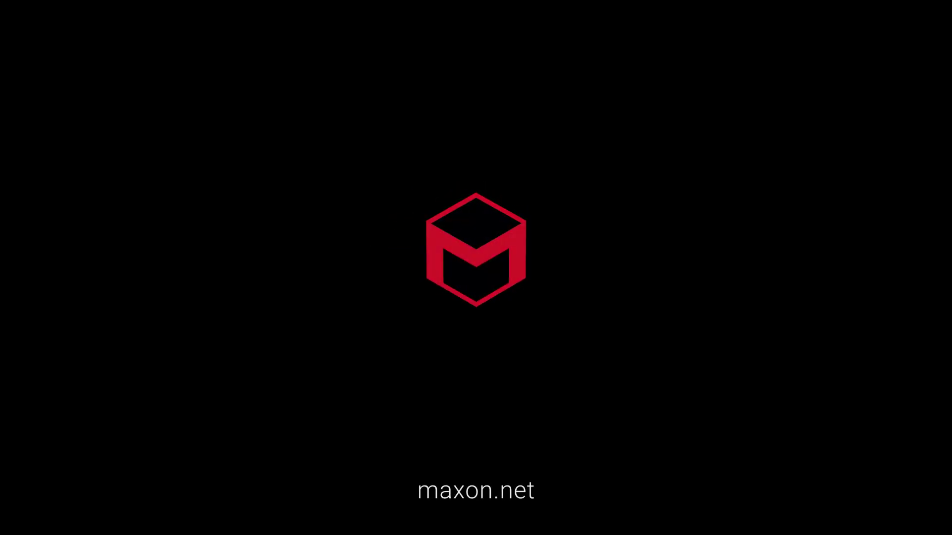